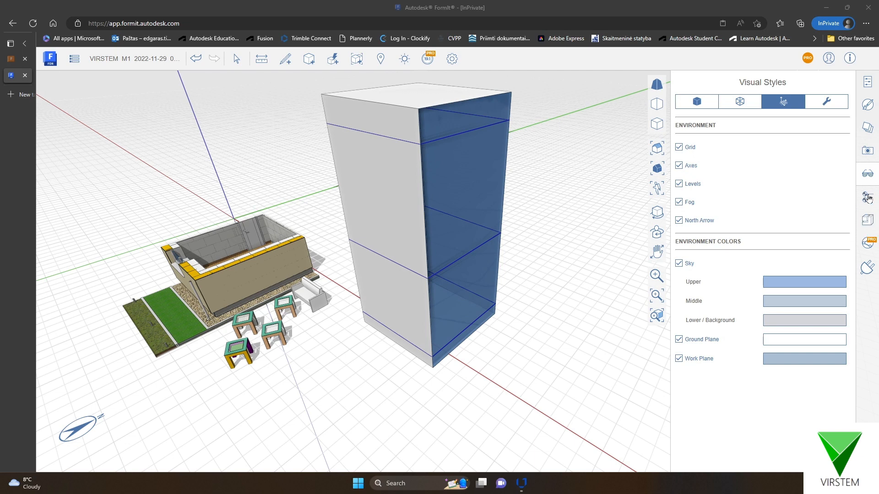
Open the Content Library and place two Chair-Desk samples on the ground between the small tables and the tall box.
{"action": "left_click", "coordinate": [867, 219]}
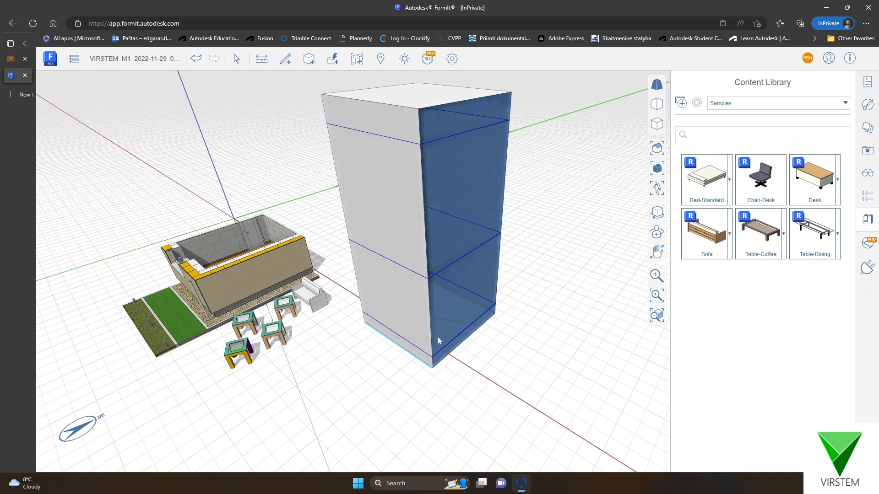
{"action": "scroll", "coordinate": [438, 336], "scroll_direction": "up", "scroll_amount": 5}
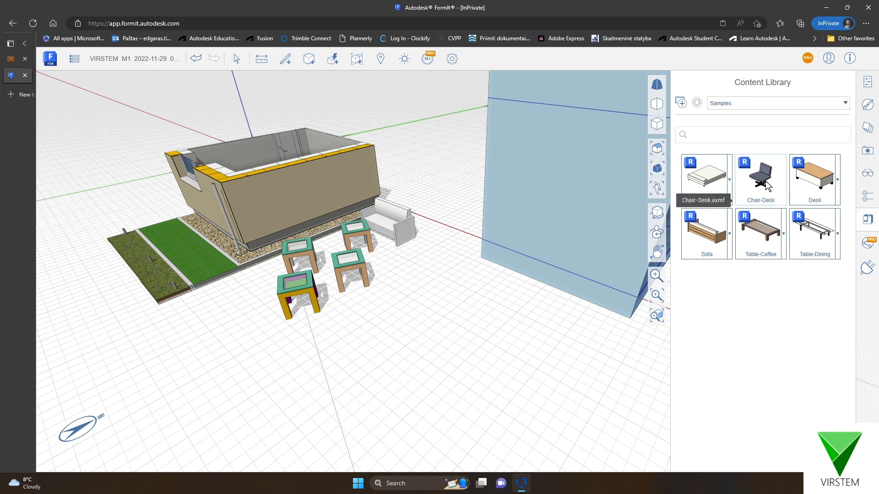
{"action": "left_click_drag", "start_coordinate": [768, 186], "coordinate": [444, 257]}
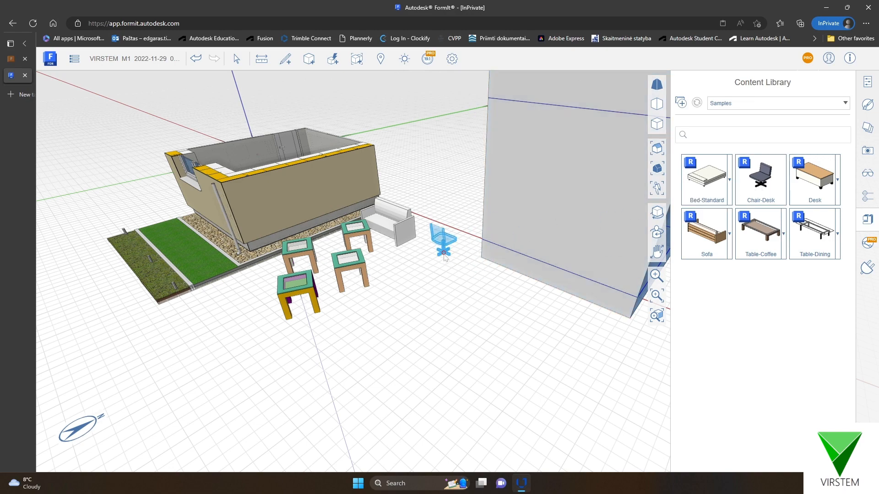
{"action": "scroll", "coordinate": [443, 257], "scroll_direction": "up", "scroll_amount": 3}
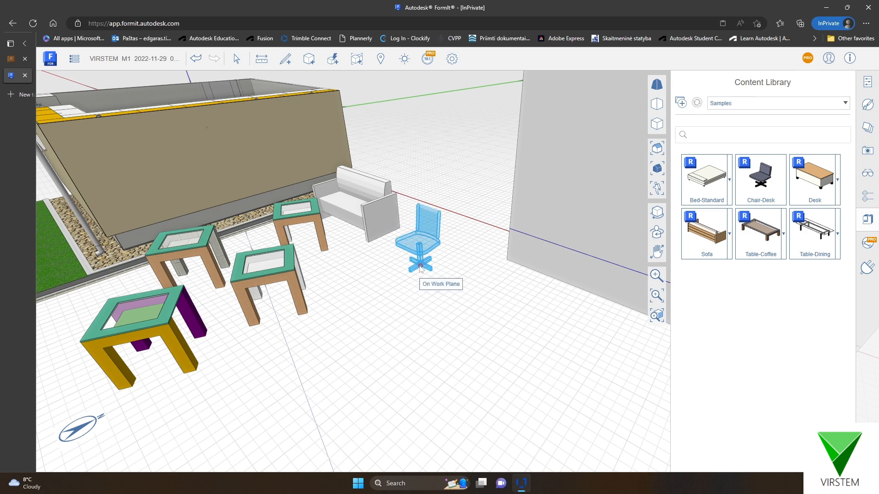
{"action": "left_click", "coordinate": [420, 268]}
{"action": "left_click", "coordinate": [757, 180]}
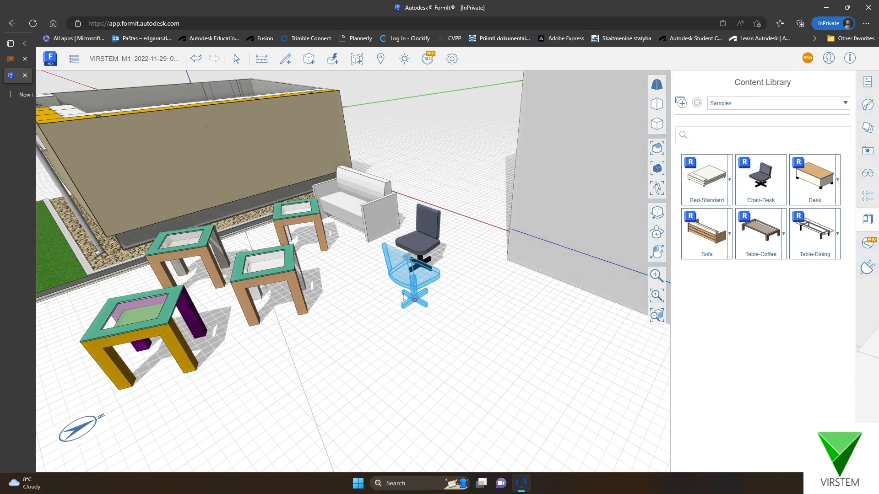
{"action": "left_click", "coordinate": [351, 300]}
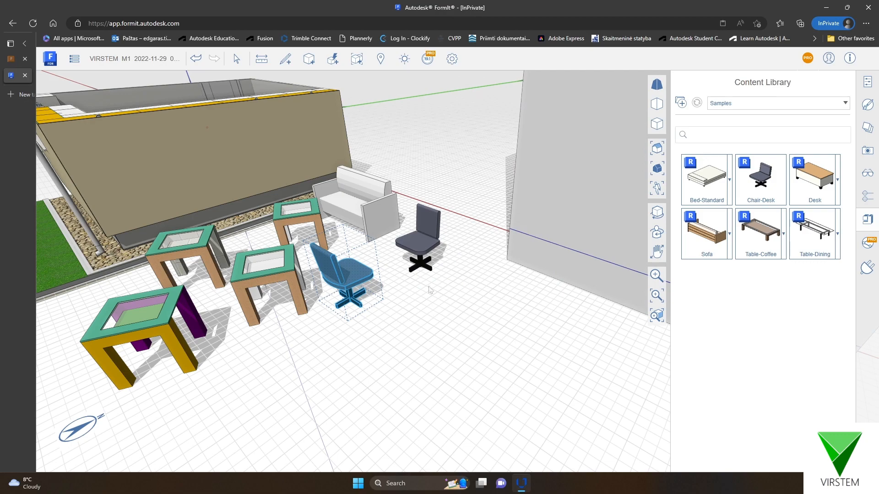
{"action": "middle_click_drag", "start_coordinate": [432, 291], "coordinate": [467, 320]}
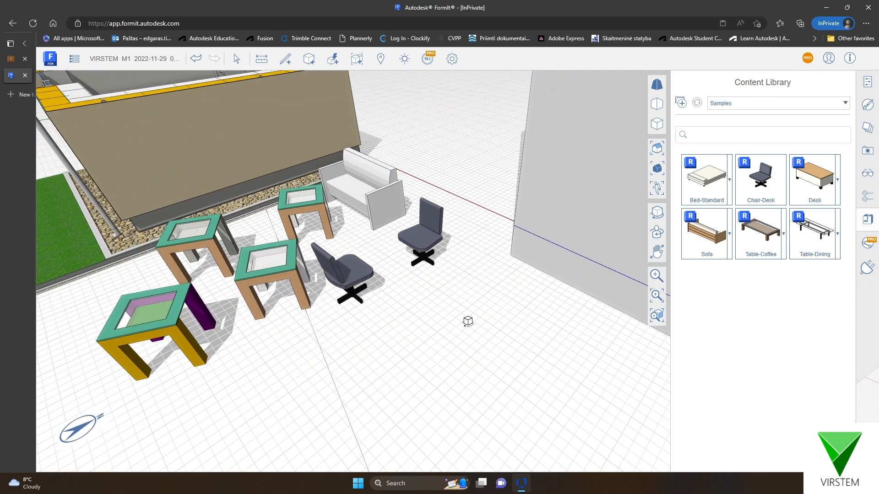
Place the 36" x 72" x 18" Table-Coffee sample on the ground in front of the two desk chairs.
{"action": "left_click", "coordinate": [784, 235]}
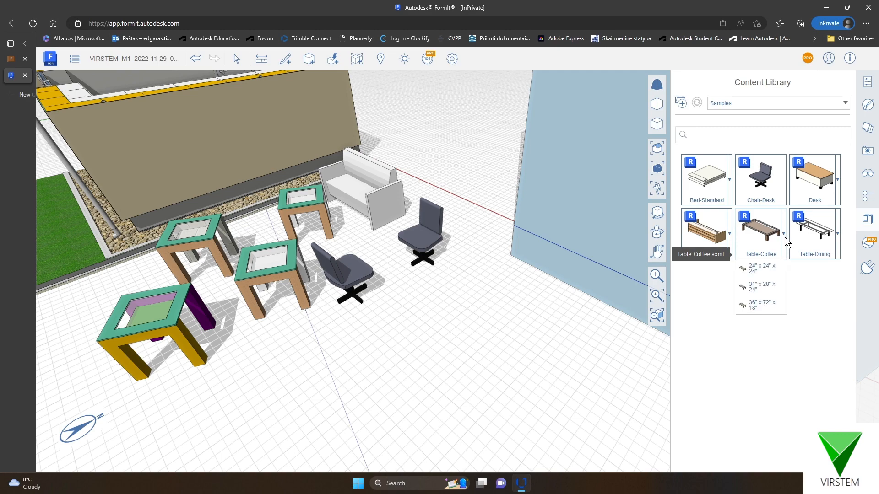
{"action": "left_click", "coordinate": [765, 306]}
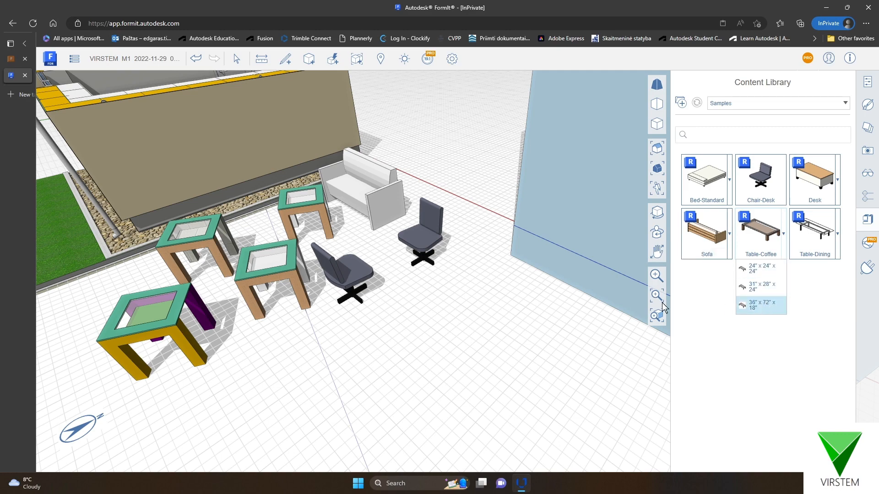
{"action": "left_click", "coordinate": [490, 350]}
{"action": "scroll", "coordinate": [457, 217], "scroll_direction": "down", "scroll_amount": 5}
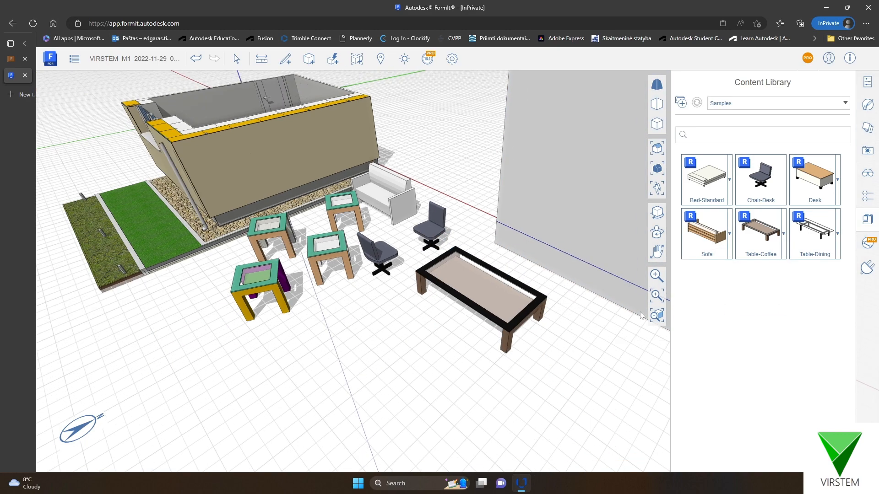
Place the 24" x 24" x 24" Table-Coffee sample on the ground in front of the large coffee table.
{"action": "left_click", "coordinate": [783, 236]}
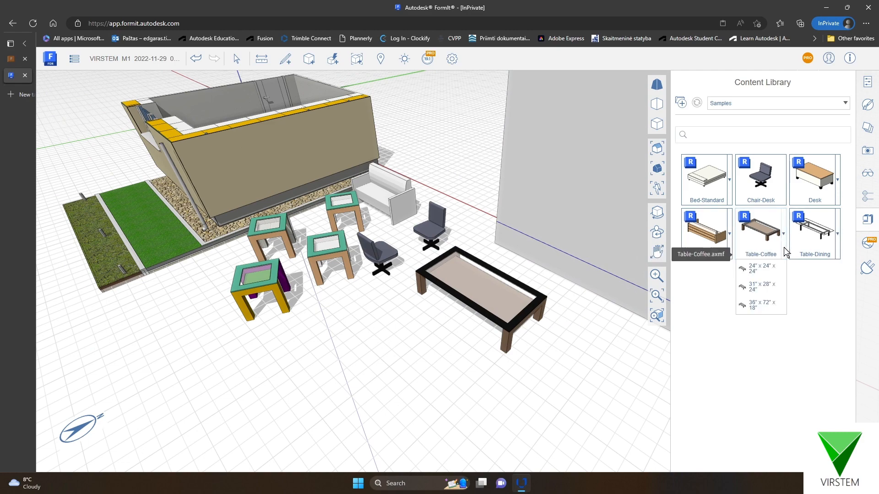
{"action": "left_click", "coordinate": [766, 274]}
{"action": "left_click", "coordinate": [437, 351]}
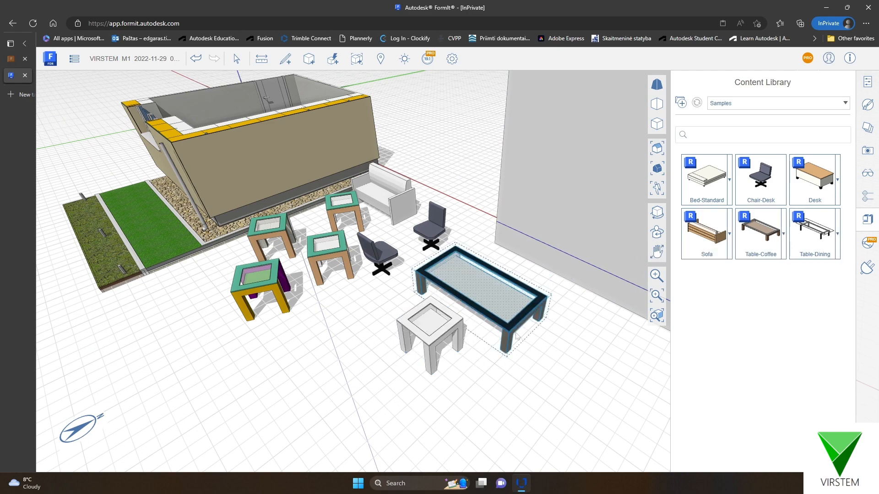
{"action": "scroll", "coordinate": [485, 321], "scroll_direction": "up", "scroll_amount": 3}
{"action": "left_click", "coordinate": [469, 298]}
{"action": "scroll", "coordinate": [633, 301], "scroll_direction": "down", "scroll_amount": 3}
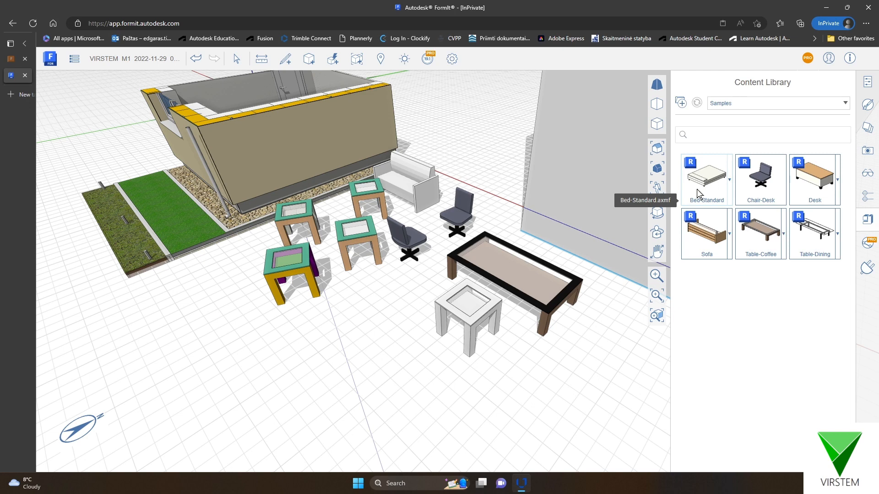
{"action": "left_click", "coordinate": [303, 265]}
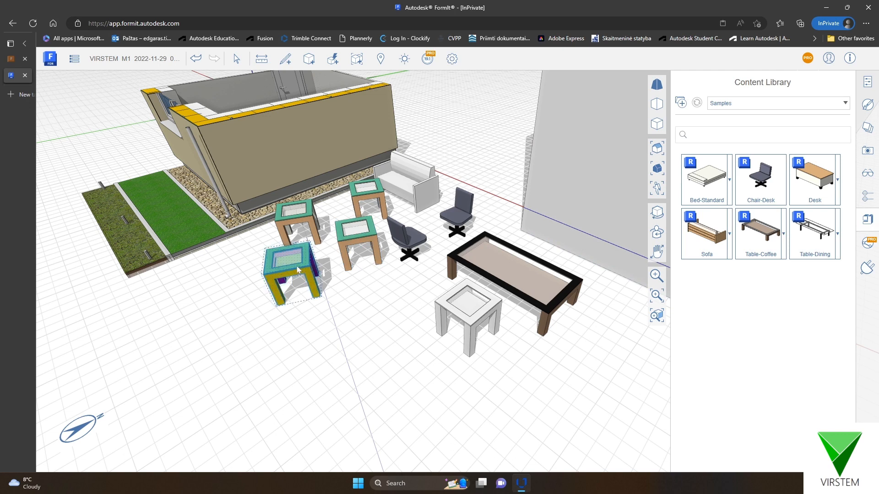
{"action": "left_click", "coordinate": [360, 293]}
{"action": "middle_click_drag", "start_coordinate": [377, 314], "coordinate": [368, 325]}
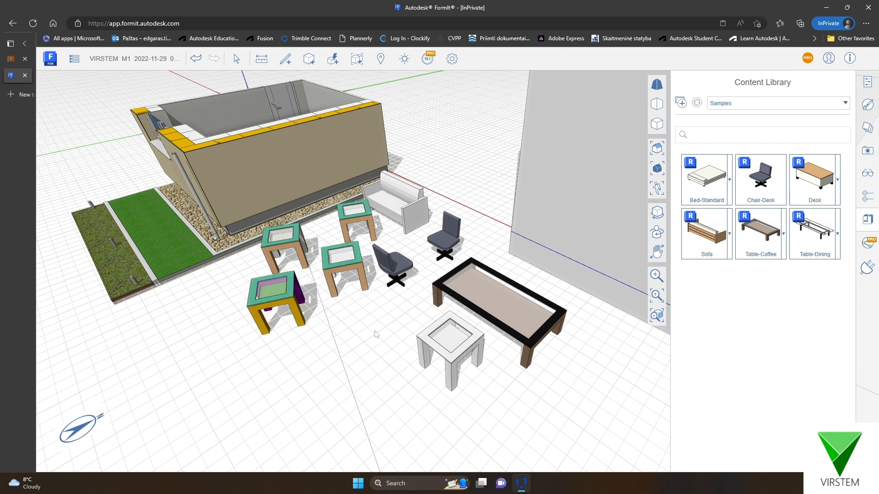
{"action": "left_click", "coordinate": [599, 245]}
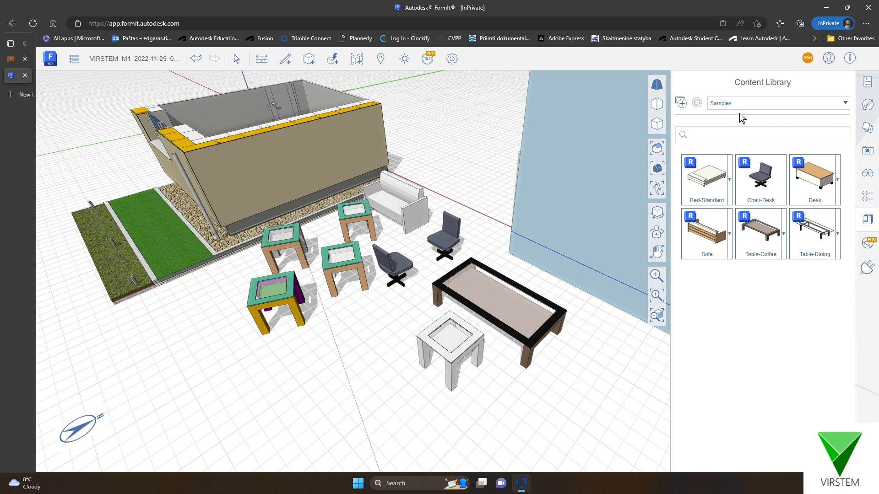
Examine the Content Library's available sources and the option for linking a new library folder.
{"action": "left_click", "coordinate": [776, 105]}
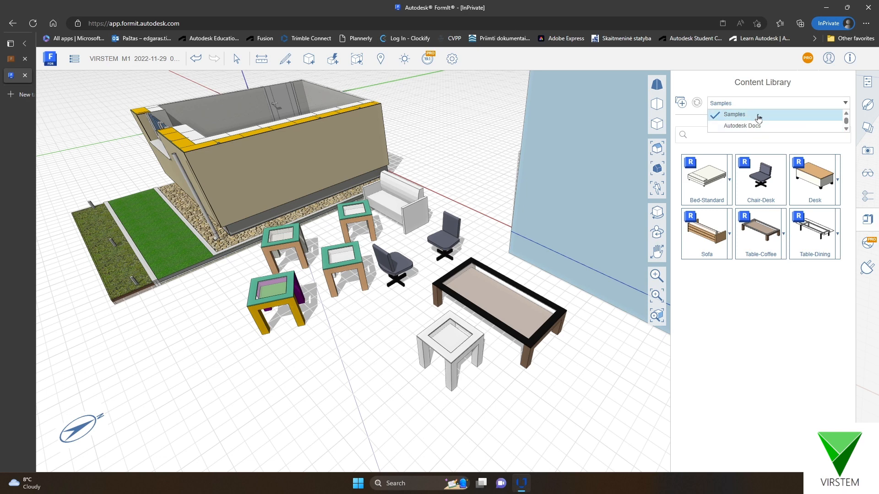
{"action": "left_click", "coordinate": [716, 84]}
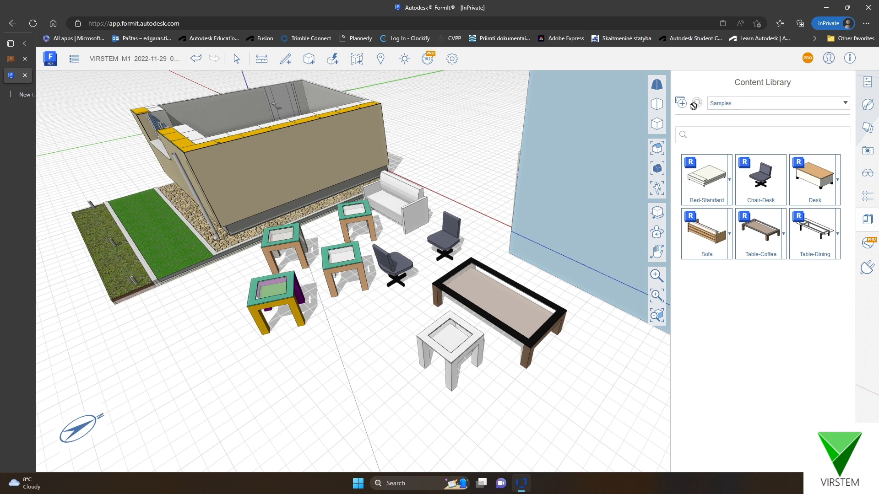
{"action": "left_click", "coordinate": [742, 105]}
{"action": "left_click", "coordinate": [735, 94]}
{"action": "left_click", "coordinate": [682, 105]}
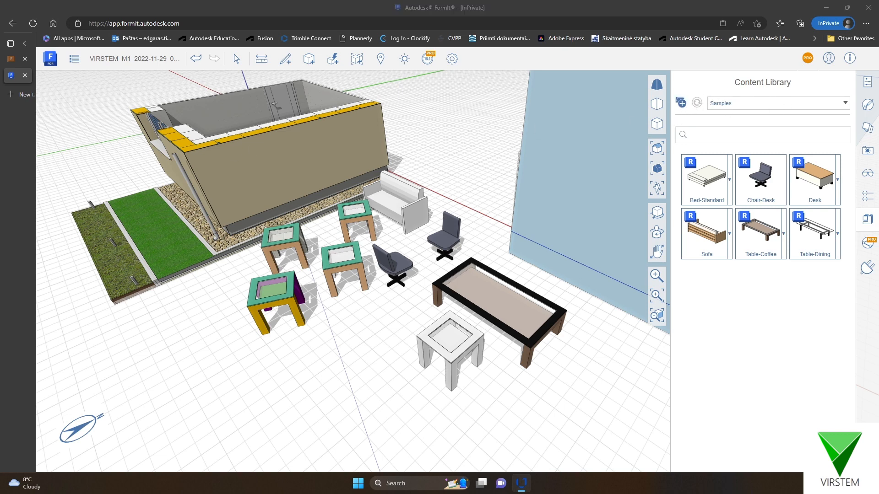
{"action": "key", "text": "Escape"}
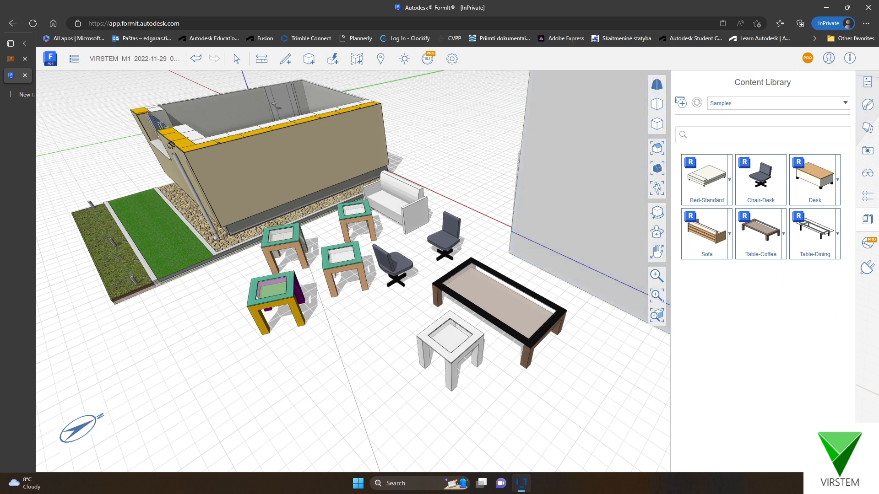
Open the local file import and examine which file types it accepts.
{"action": "left_click", "coordinate": [74, 59]}
{"action": "mouse_move", "coordinate": [135, 146]}
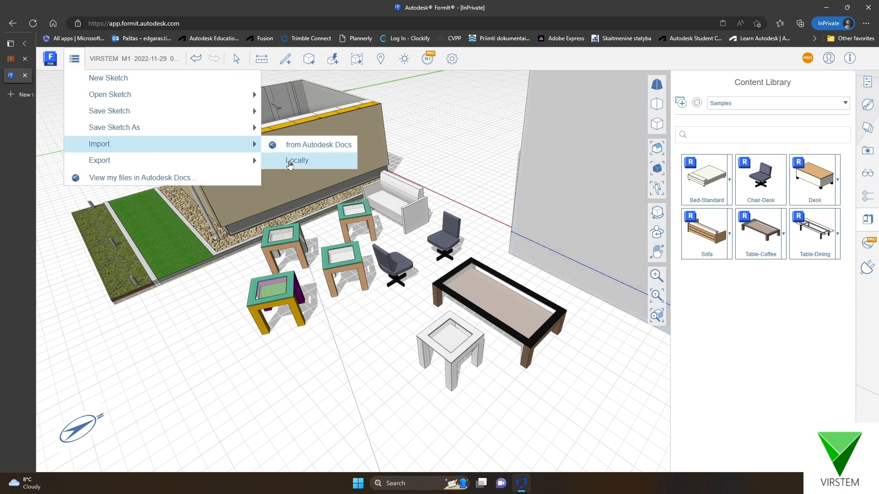
{"action": "left_click", "coordinate": [297, 161]}
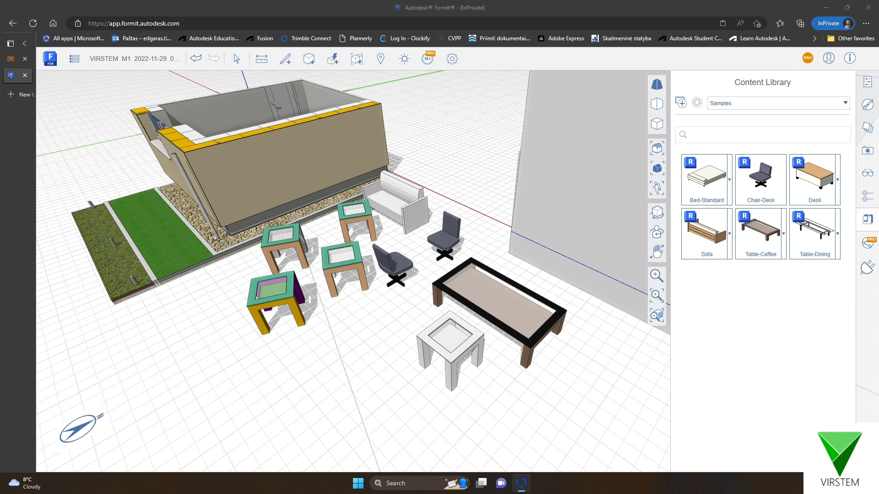
{"action": "key", "text": "Escape"}
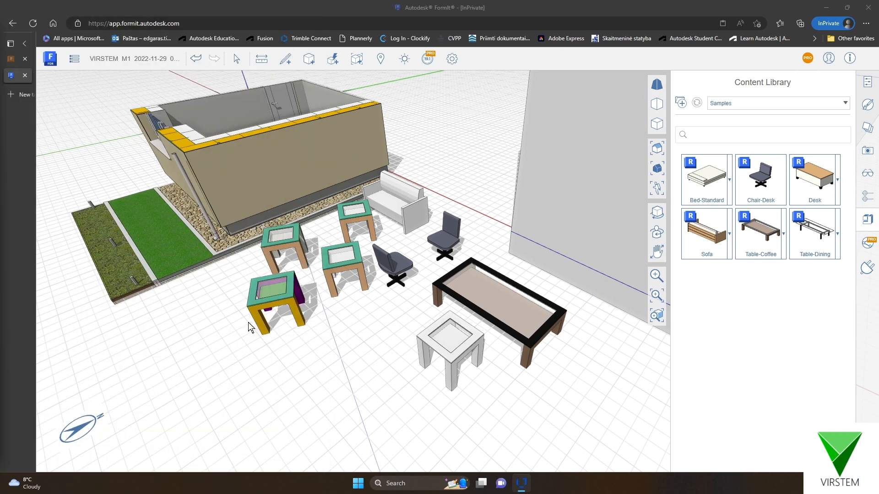
{"action": "key", "text": "Escape"}
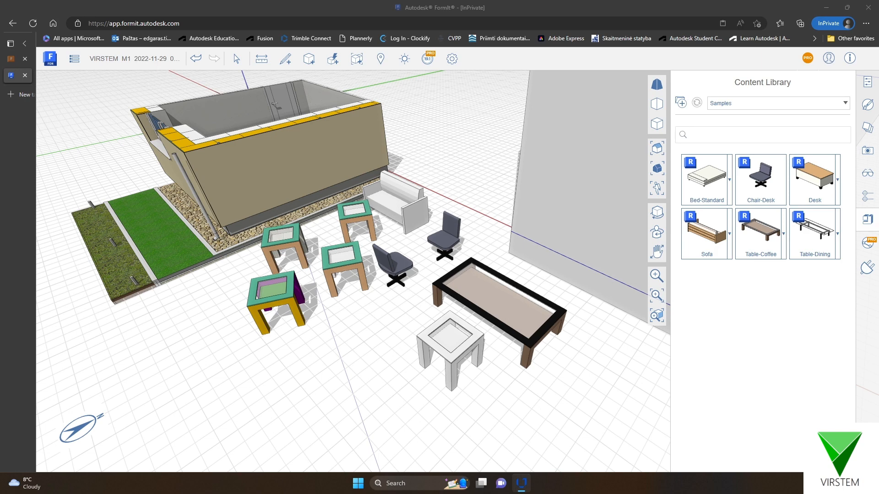
{"action": "left_click_drag", "start_coordinate": [0, 73], "coordinate": [461, 43]}
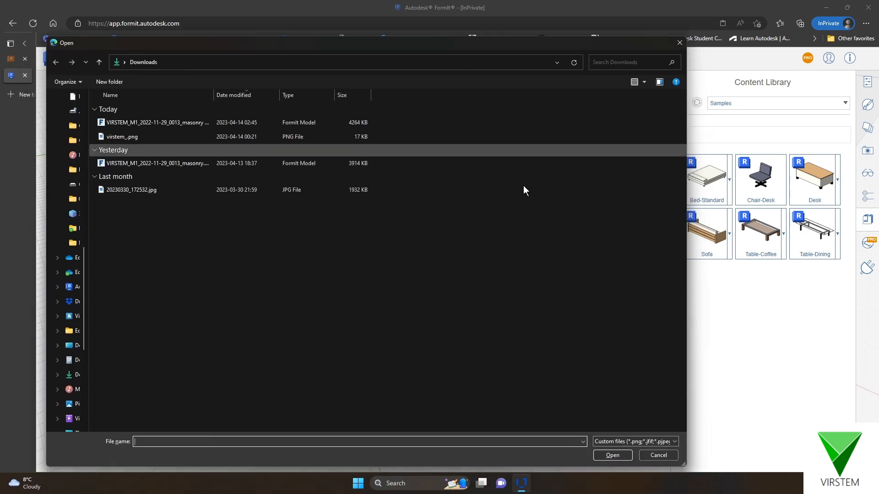
{"action": "left_click", "coordinate": [670, 440]}
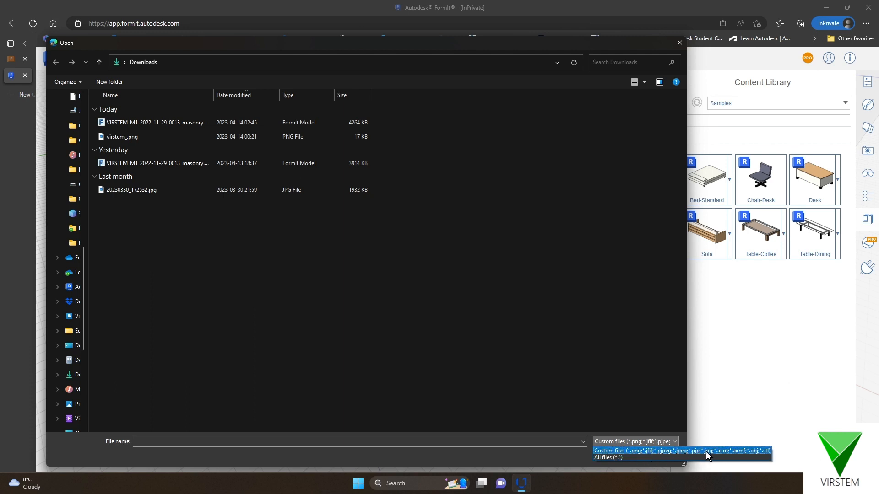
{"action": "left_click", "coordinate": [284, 46]}
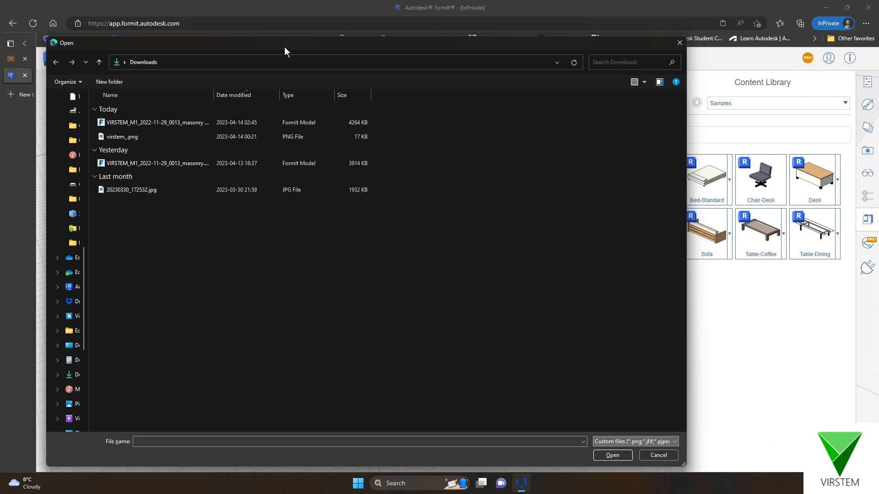
{"action": "left_click_drag", "start_coordinate": [232, 45], "coordinate": [0, 45]}
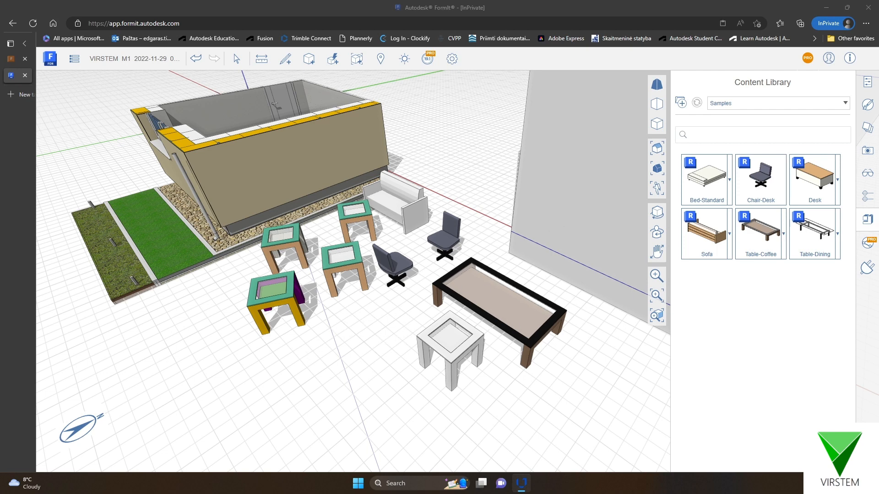
{"action": "right_click_drag", "start_coordinate": [350, 316], "coordinate": [395, 311]}
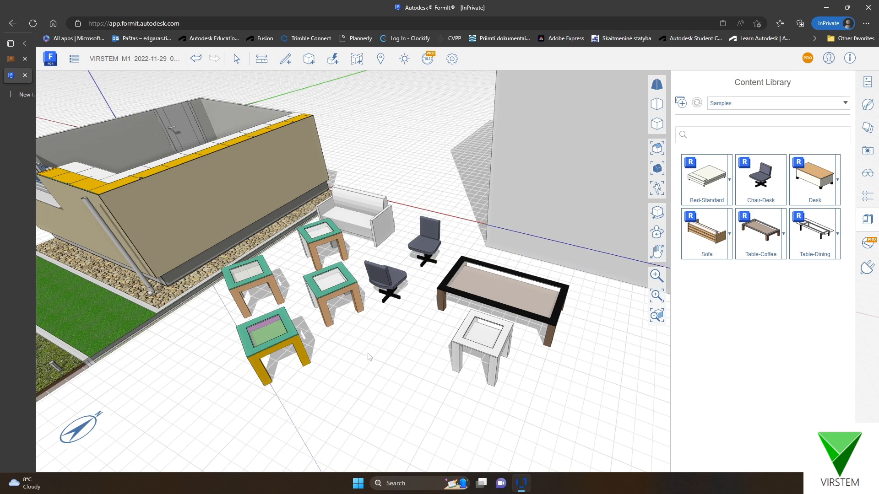
{"action": "middle_click_drag", "start_coordinate": [388, 366], "coordinate": [353, 275]}
{"action": "scroll", "coordinate": [359, 225], "scroll_direction": "up", "scroll_amount": 5}
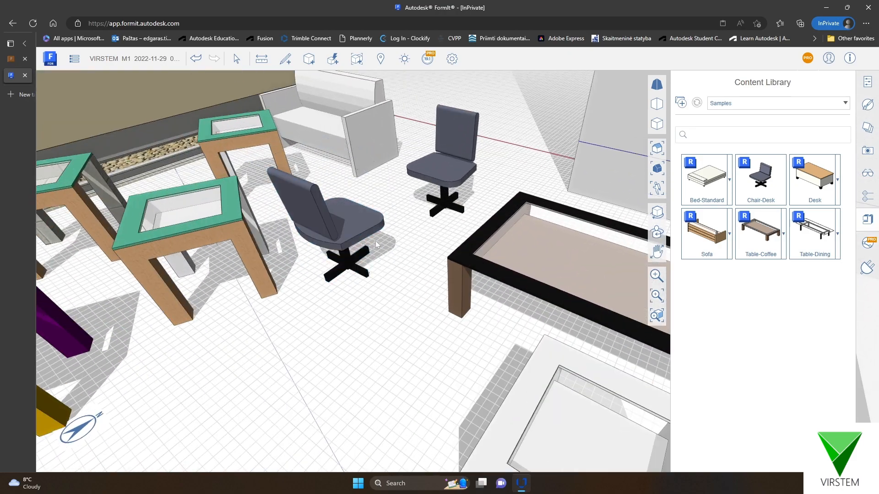
{"action": "scroll", "coordinate": [360, 286], "scroll_direction": "down", "scroll_amount": 5}
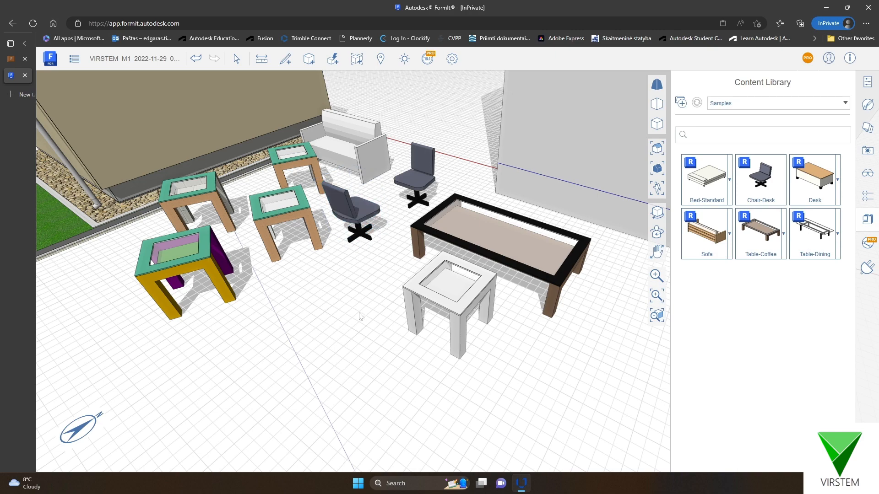
{"action": "scroll", "coordinate": [350, 306], "scroll_direction": "down", "scroll_amount": 2}
{"action": "middle_click_drag", "start_coordinate": [342, 316], "coordinate": [378, 322]}
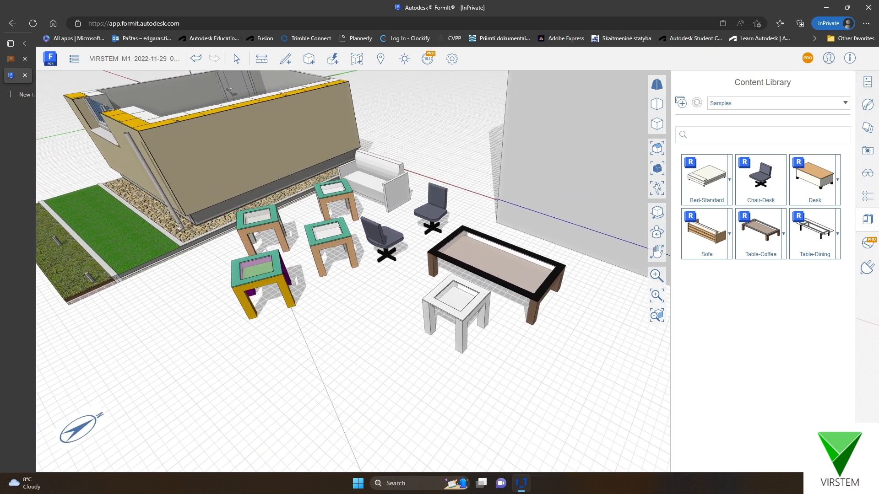